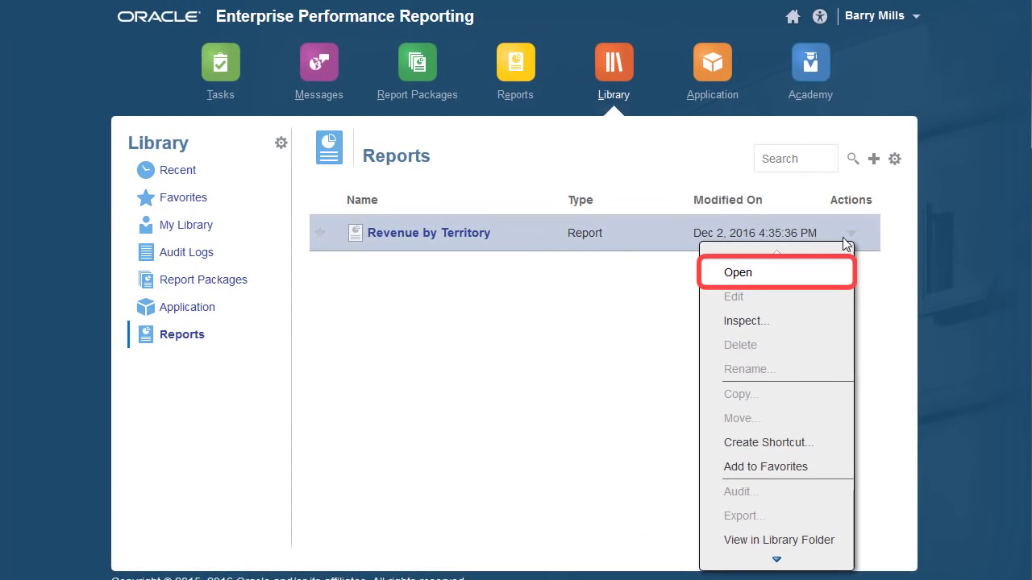
- Open the Revenue by Territory report at Mar 2016 and review its available Years
{"action": "left_click", "coordinate": [781, 272]}
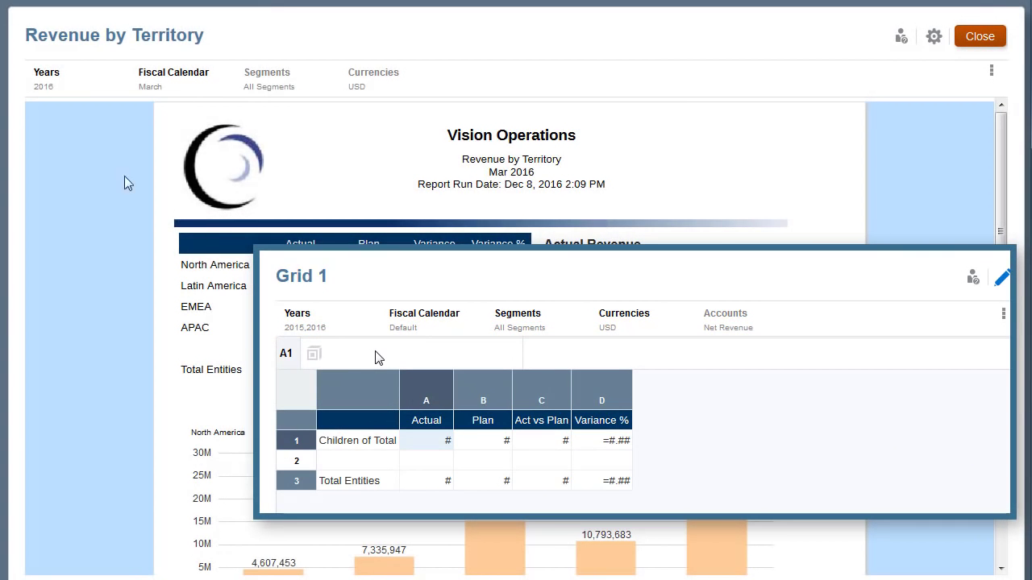
{"action": "left_click", "coordinate": [53, 91]}
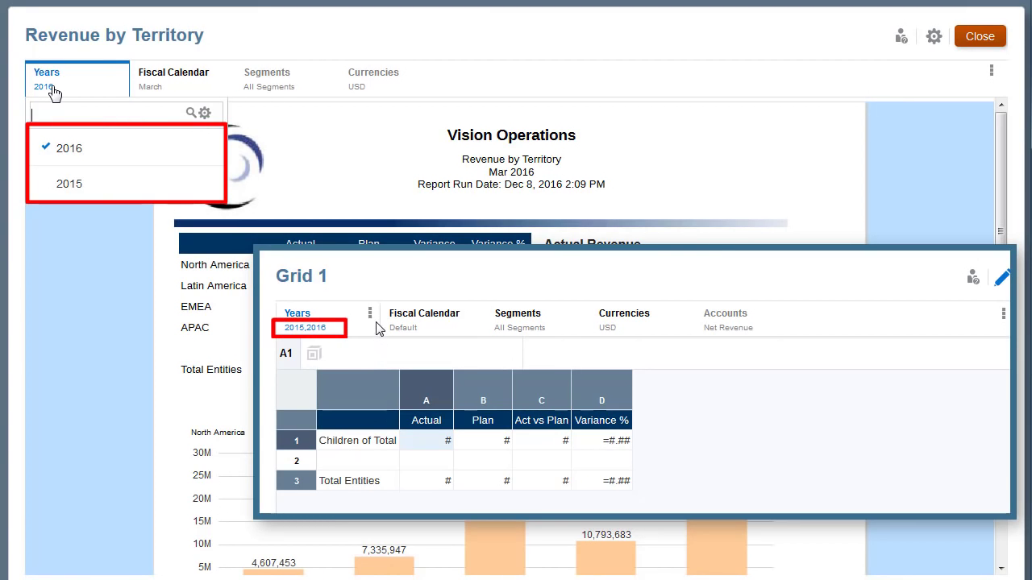
{"action": "left_click", "coordinate": [370, 318]}
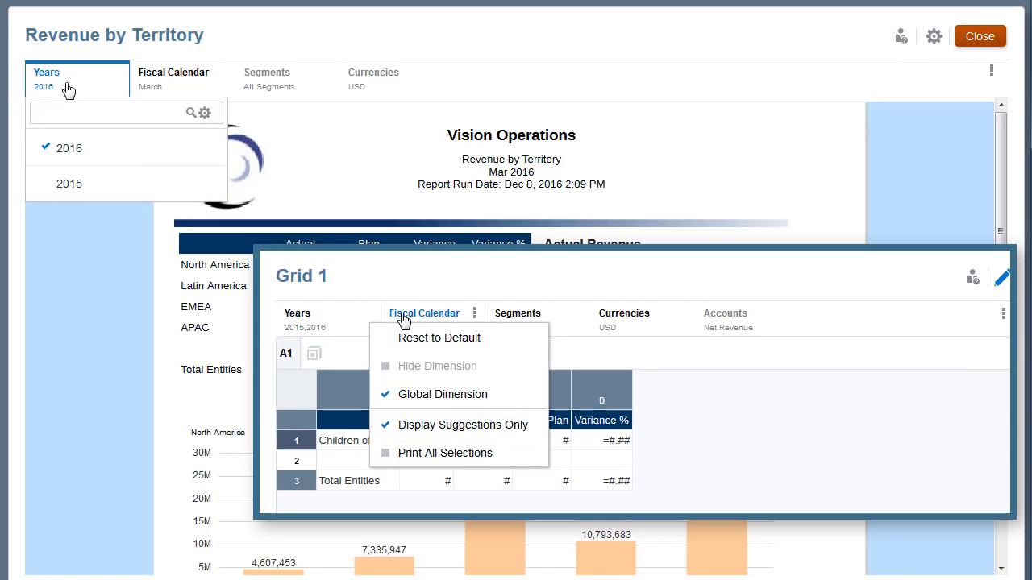
{"action": "left_click", "coordinate": [161, 88]}
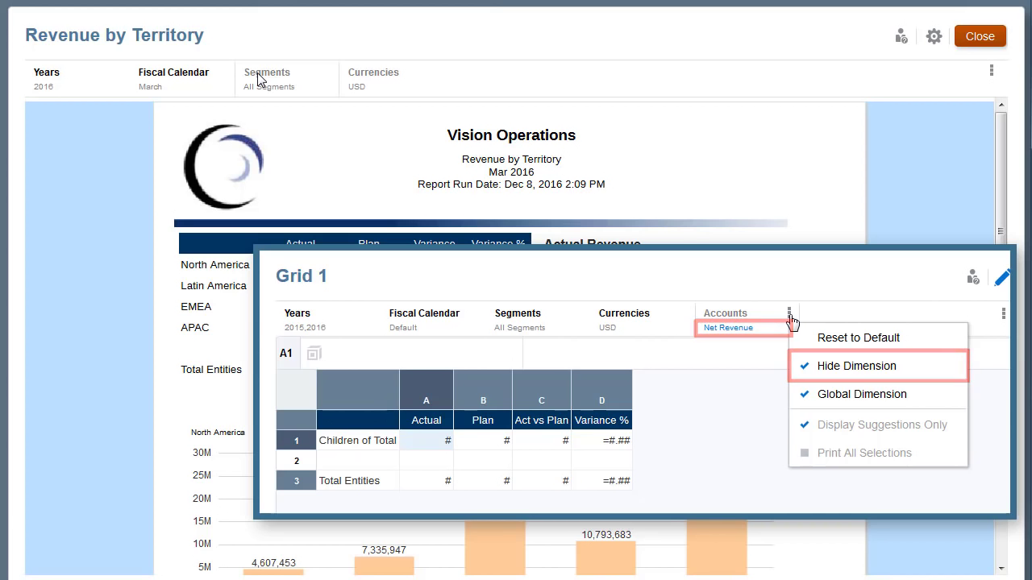
{"action": "left_click_drag", "start_coordinate": [1004, 350], "coordinate": [1003, 373]}
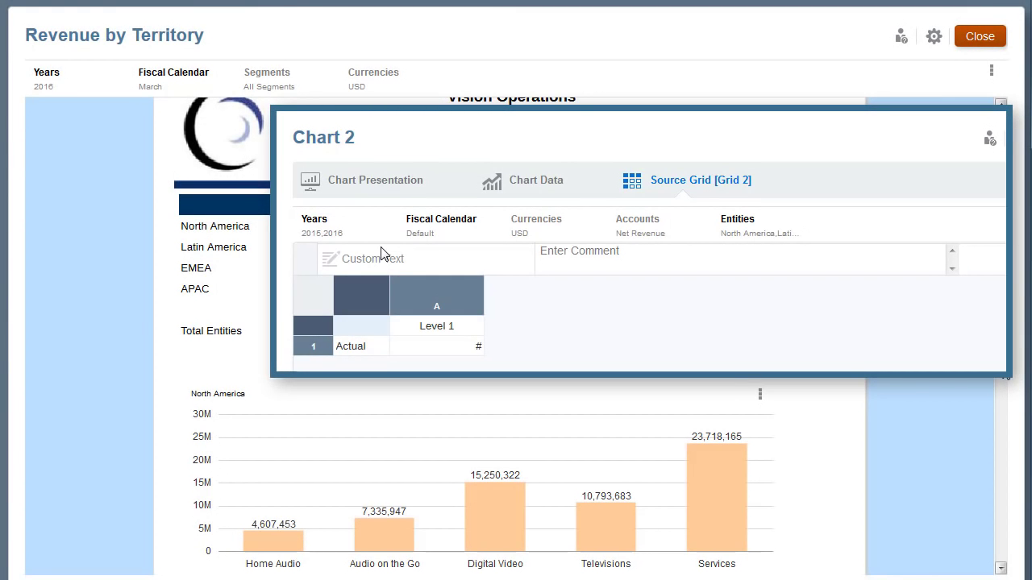
{"action": "left_click", "coordinate": [387, 225]}
{"action": "left_click", "coordinate": [387, 224]}
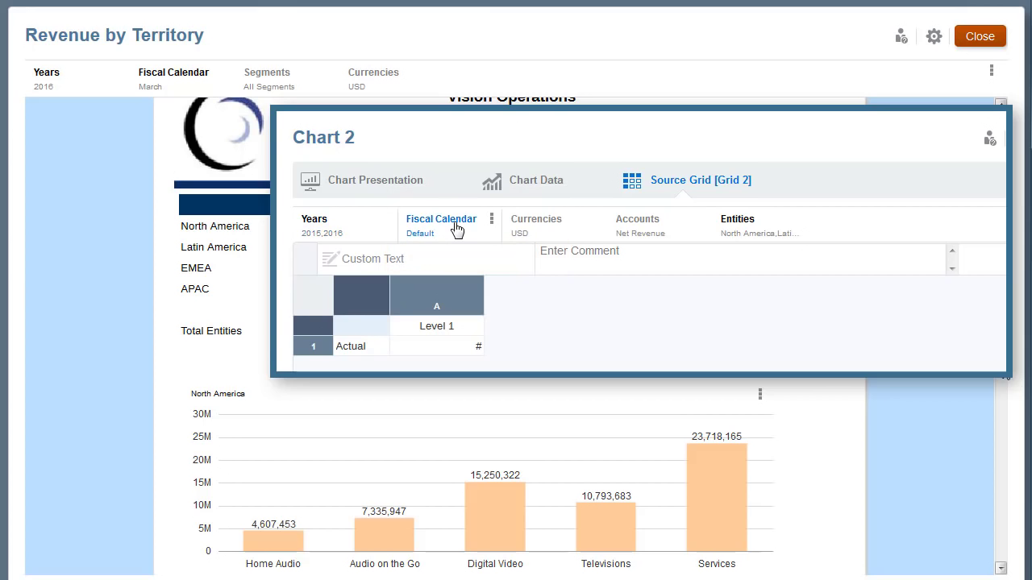
{"action": "left_click", "coordinate": [491, 221]}
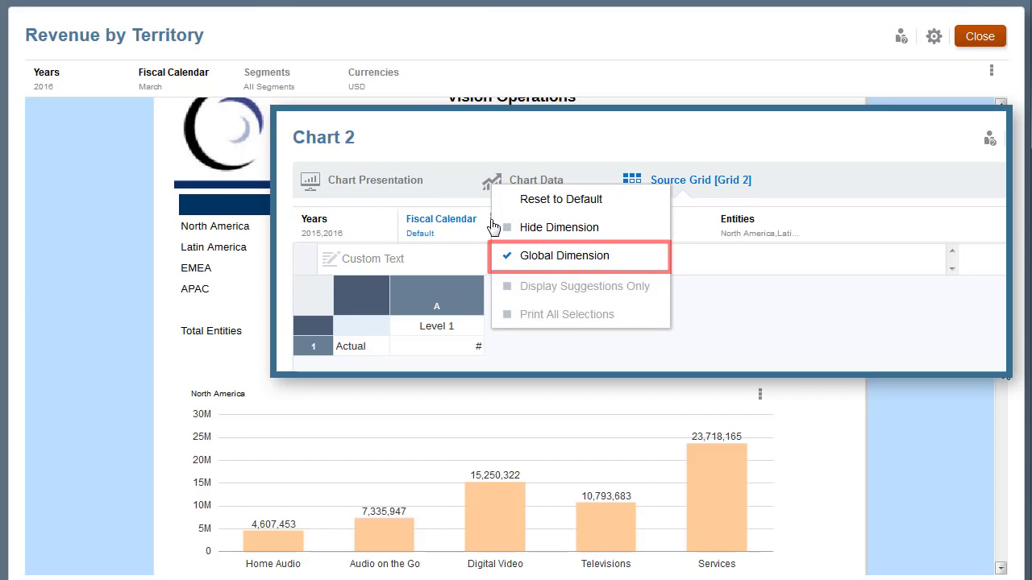
{"action": "left_click", "coordinate": [491, 223]}
{"action": "left_click", "coordinate": [594, 224]}
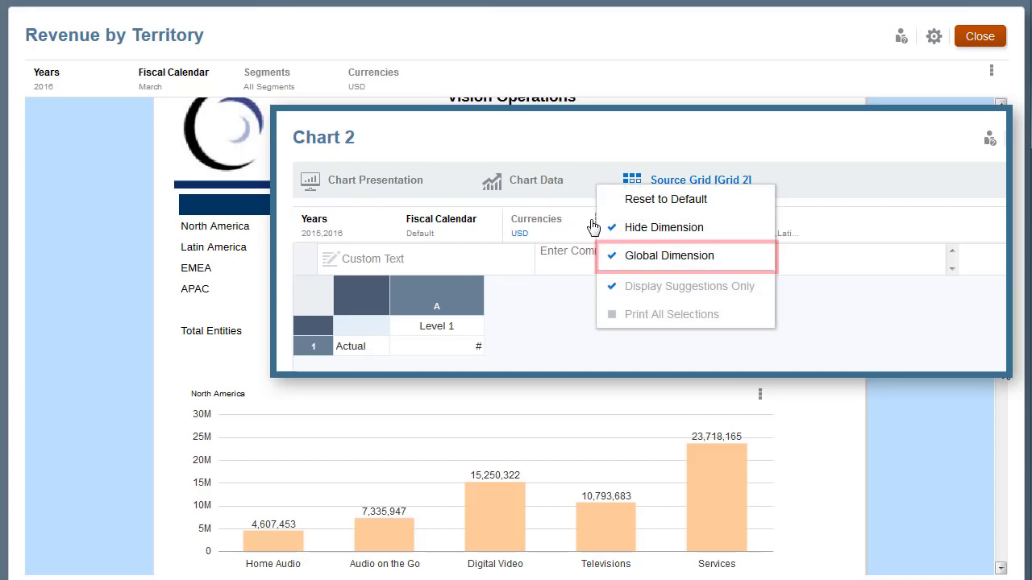
{"action": "left_click", "coordinate": [594, 224]}
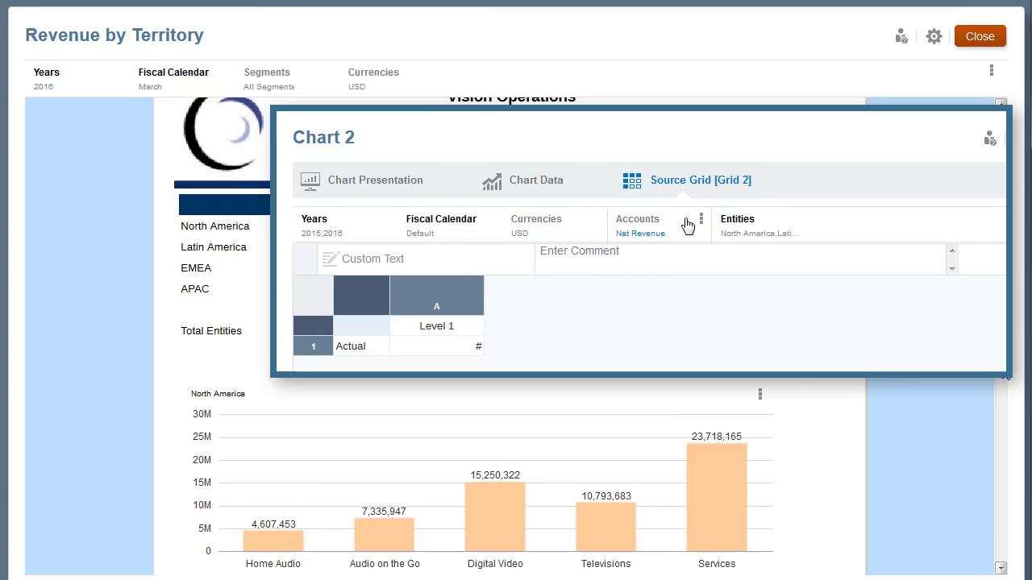
{"action": "left_click", "coordinate": [699, 220]}
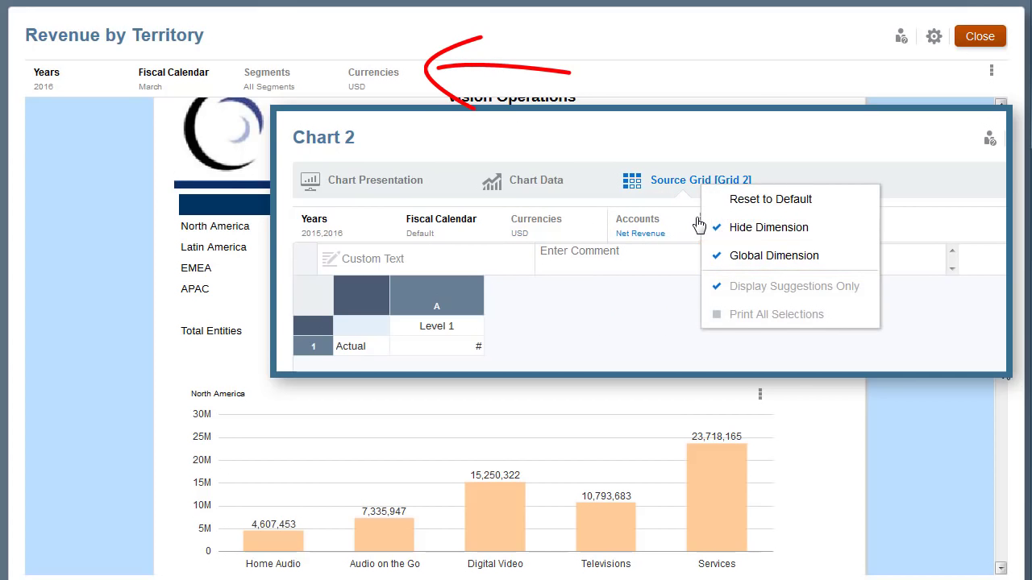
{"action": "left_click", "coordinate": [699, 221]}
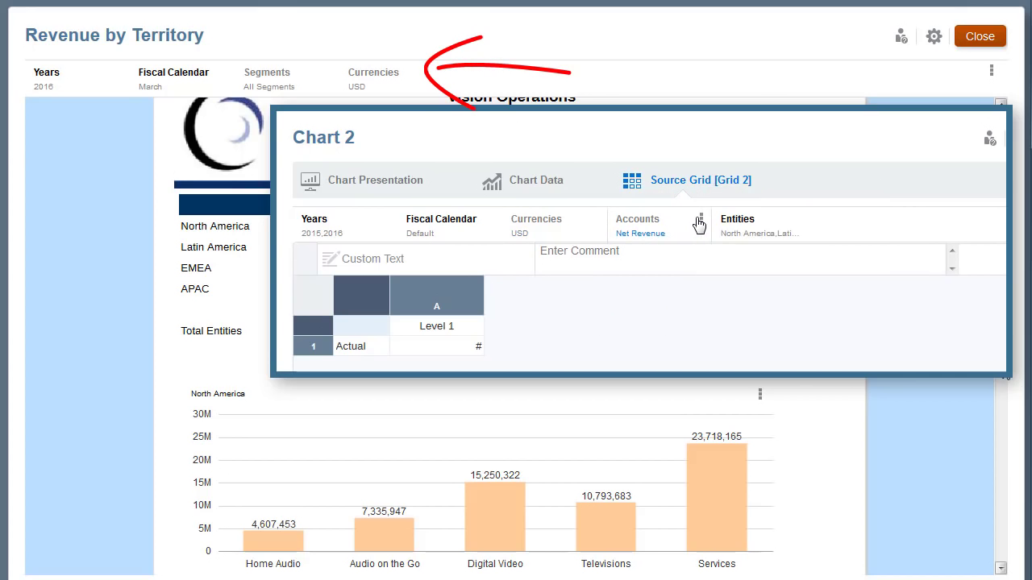
{"action": "left_click", "coordinate": [805, 223]}
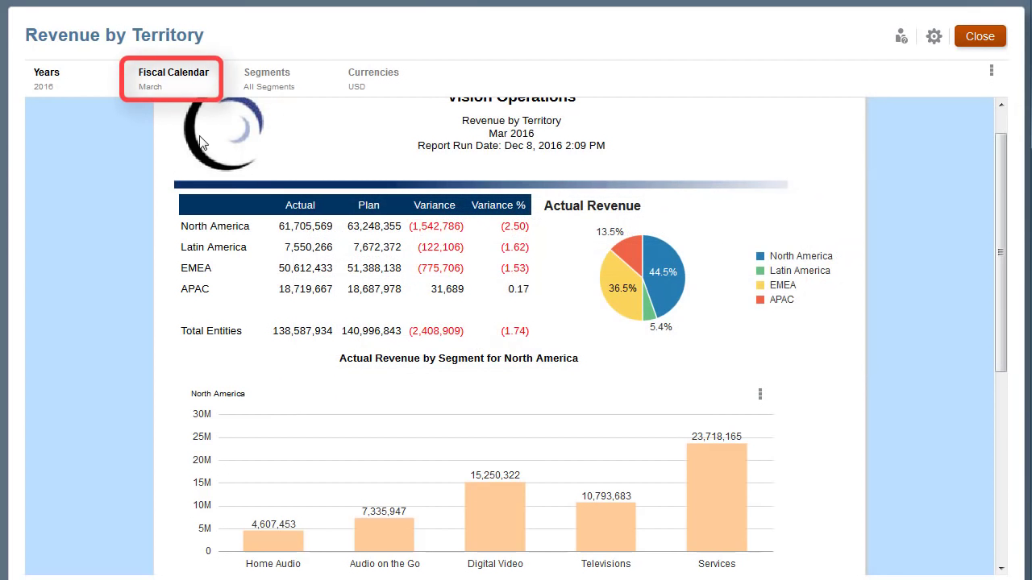
- Set the Fiscal Calendar period to June and switch the segment chart to Latin America
{"action": "left_click", "coordinate": [156, 94]}
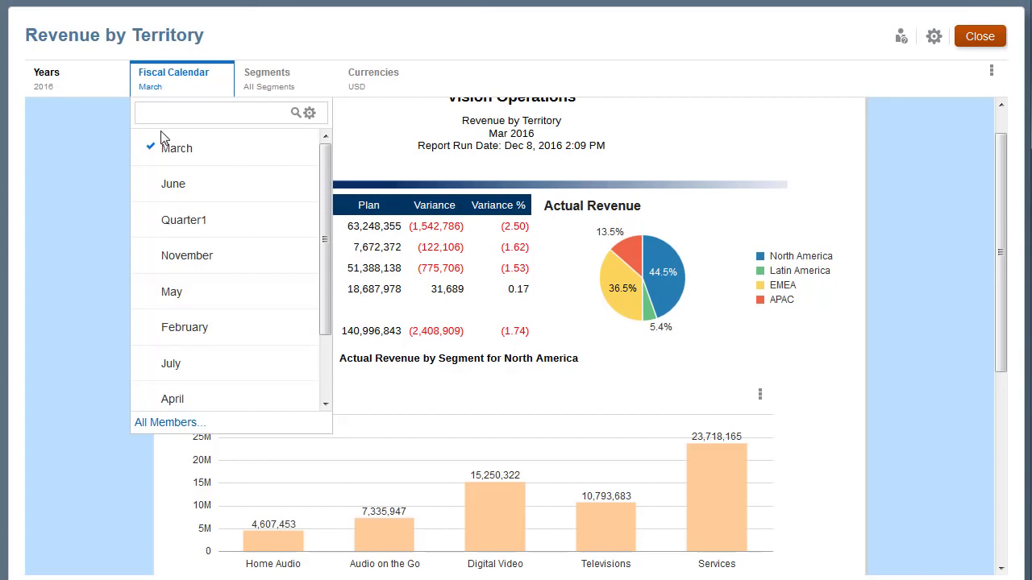
{"action": "left_click", "coordinate": [173, 185]}
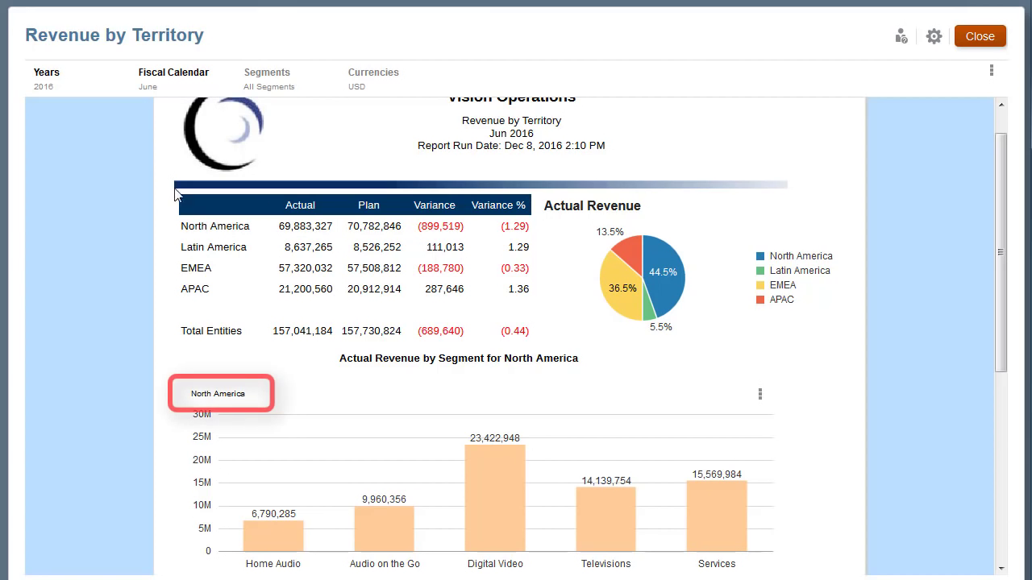
{"action": "left_click", "coordinate": [221, 394]}
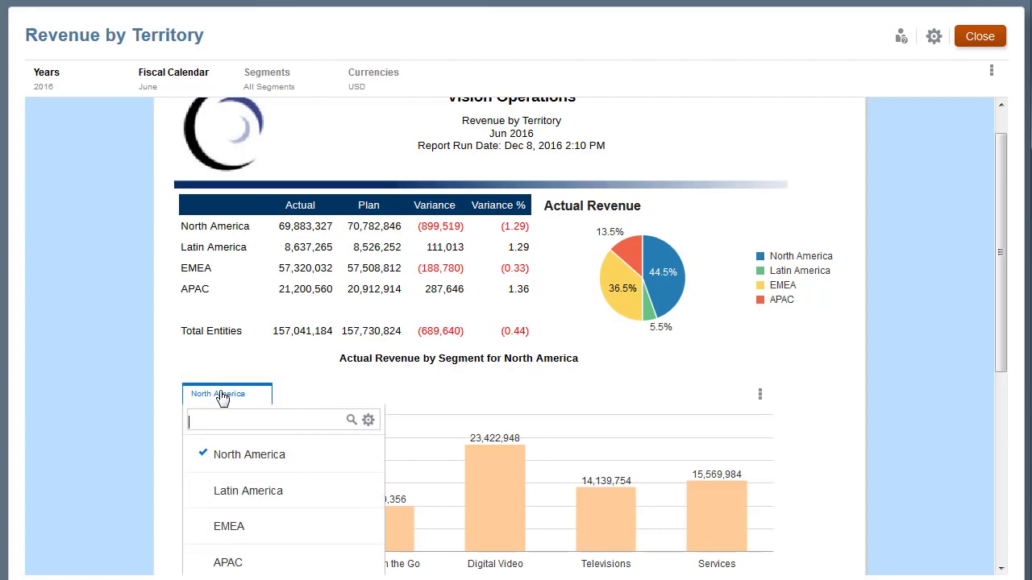
{"action": "left_click", "coordinate": [239, 490]}
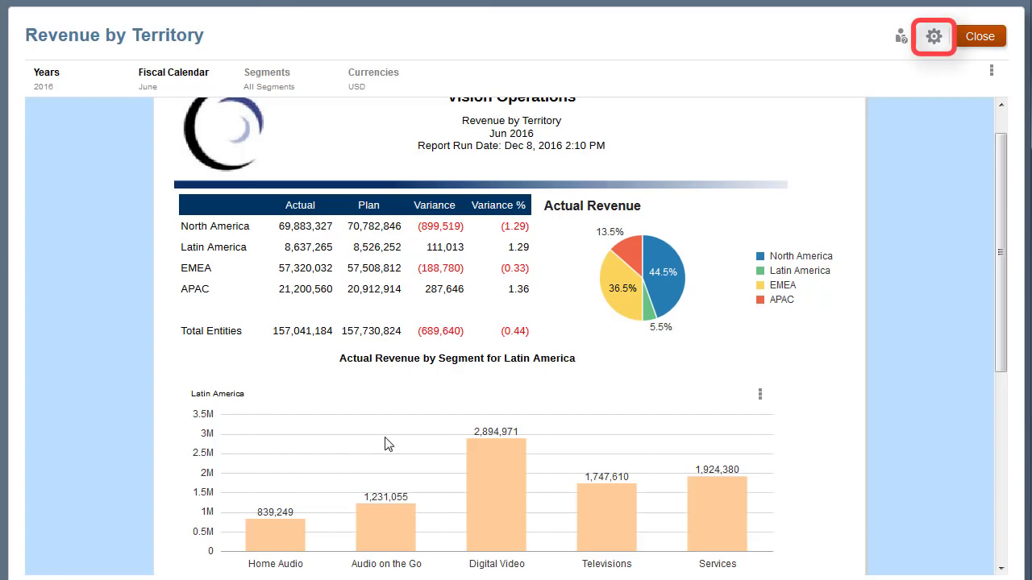
- Turn off Show POV, then review the Member Labels and Alias Table options
{"action": "left_click", "coordinate": [933, 37]}
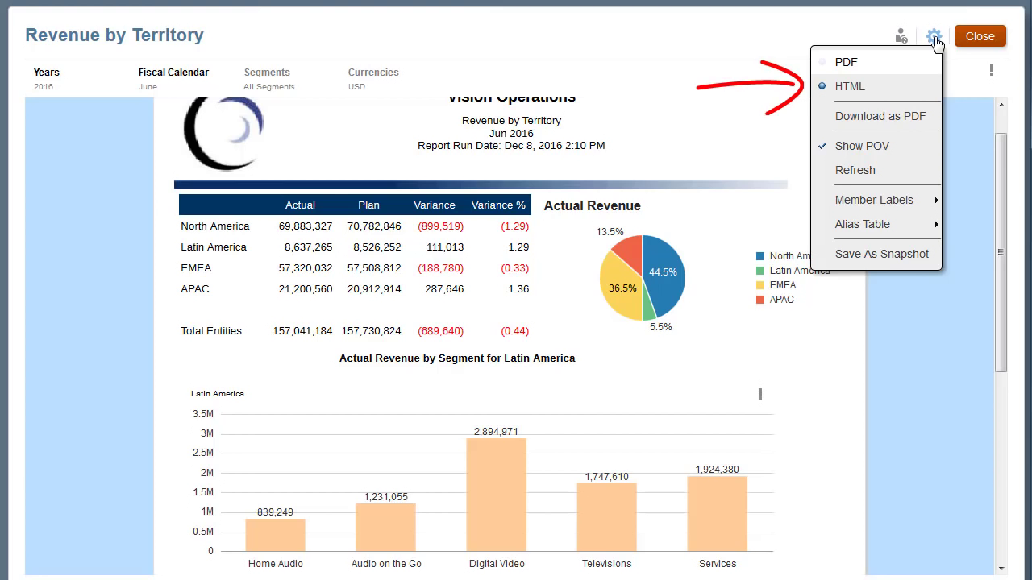
{"action": "left_click", "coordinate": [905, 147]}
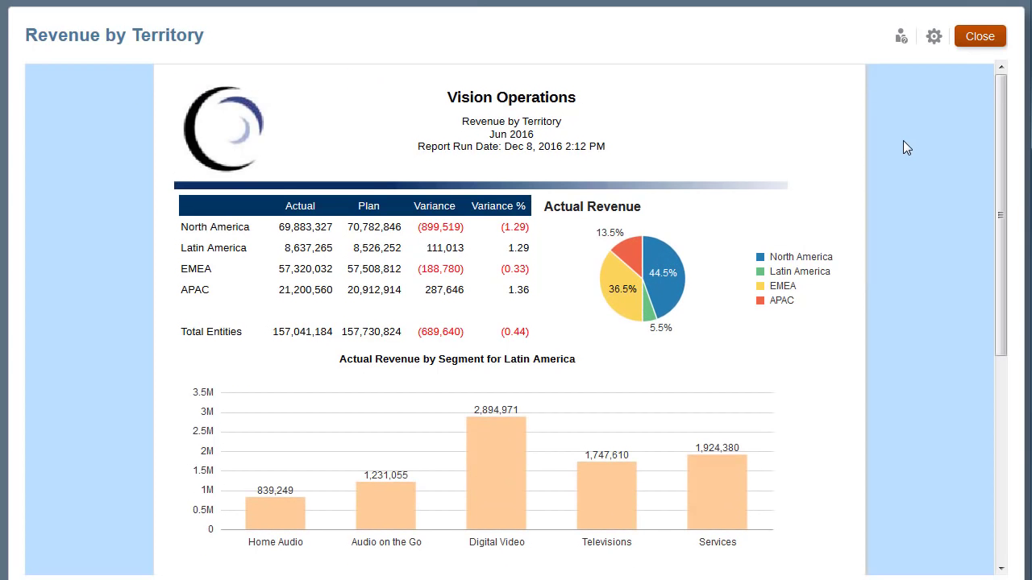
{"action": "left_click", "coordinate": [933, 41]}
{"action": "mouse_move", "coordinate": [898, 201]}
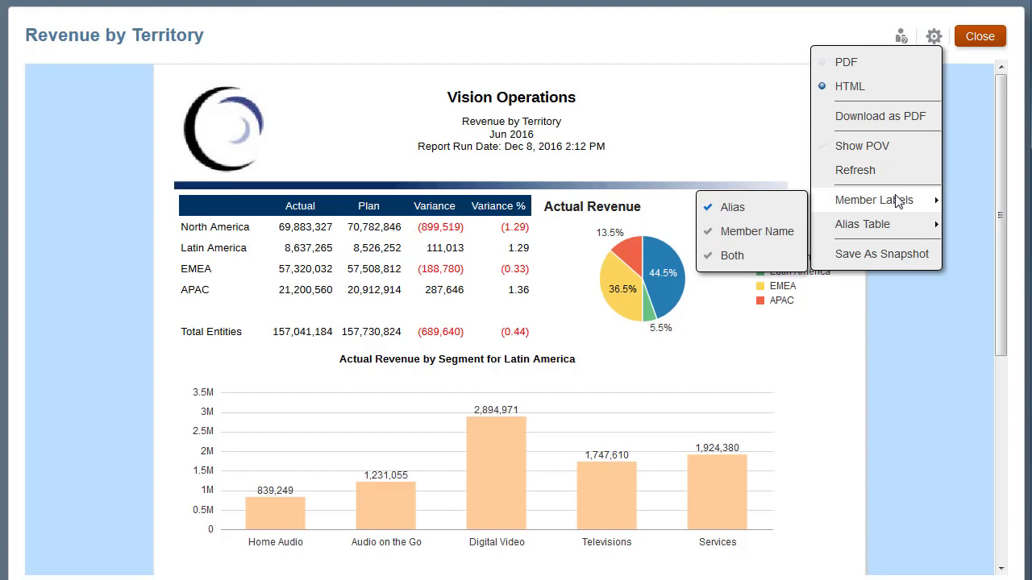
{"action": "mouse_move", "coordinate": [893, 223]}
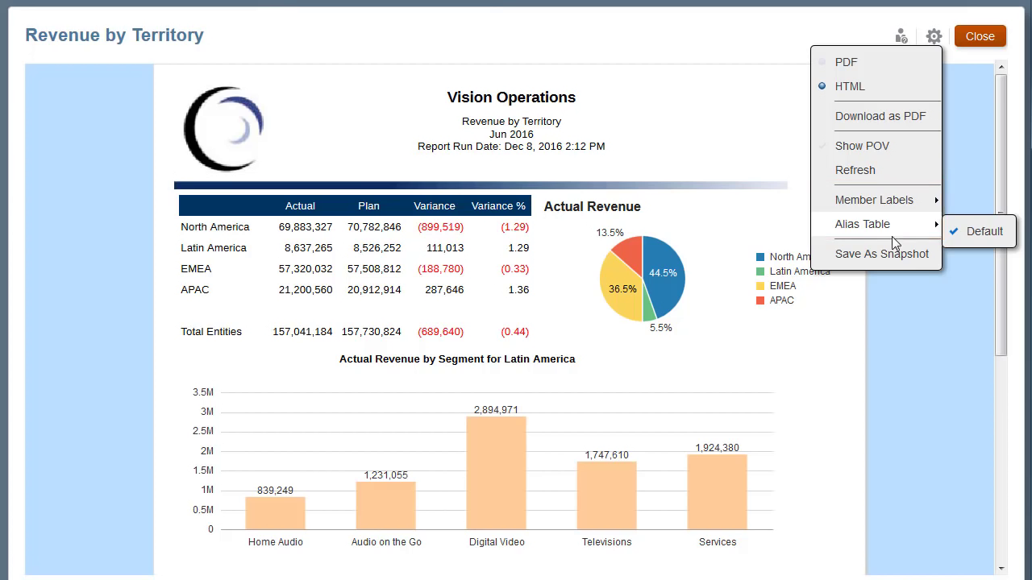
- Save snapshot 'Revenue by Territory - June 2016' to My Library and reopen it from there
{"action": "left_click", "coordinate": [887, 260]}
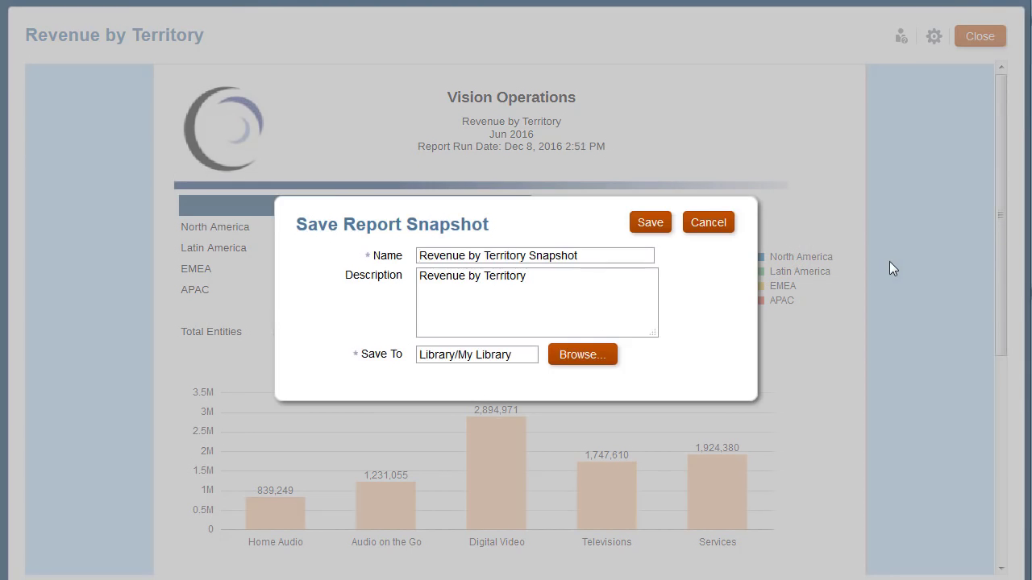
{"action": "left_click", "coordinate": [650, 224]}
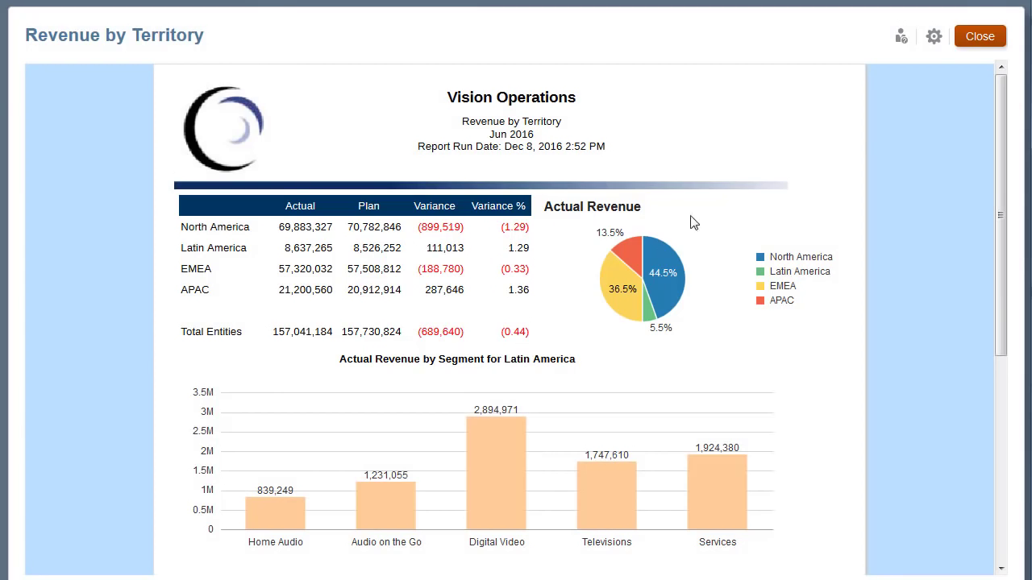
{"action": "left_click", "coordinate": [996, 40]}
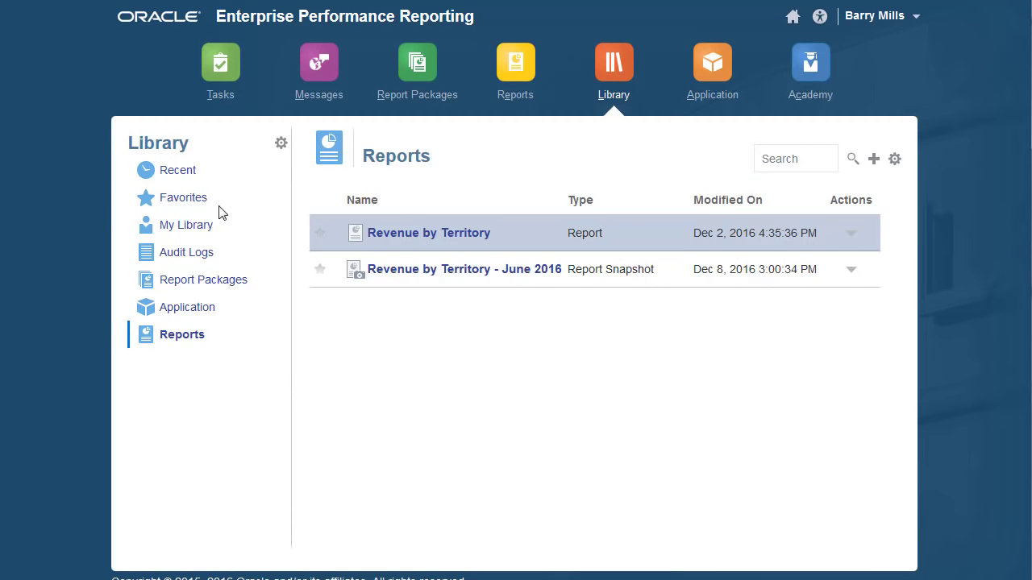
{"action": "left_click", "coordinate": [176, 230]}
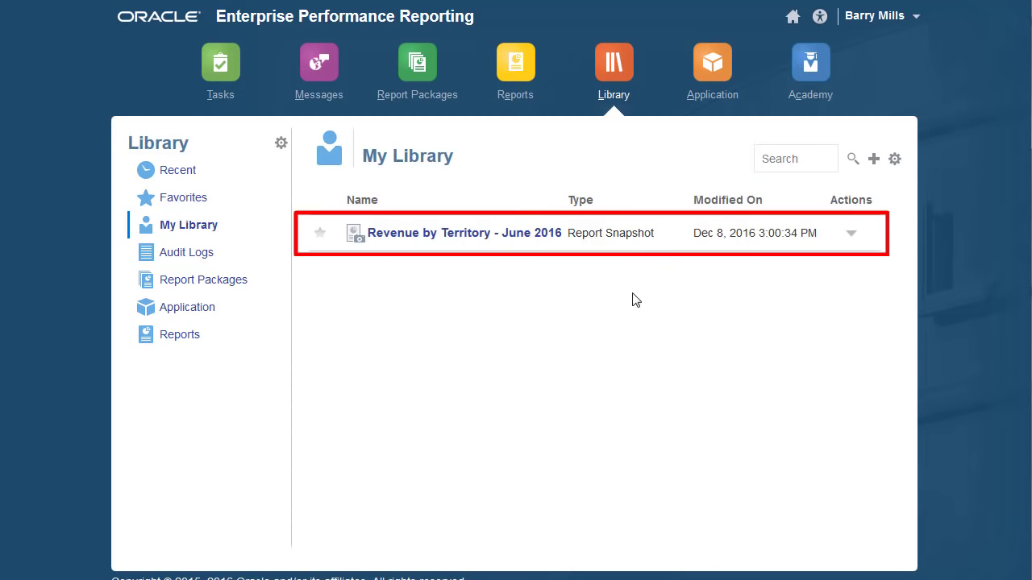
{"action": "left_click", "coordinate": [850, 240]}
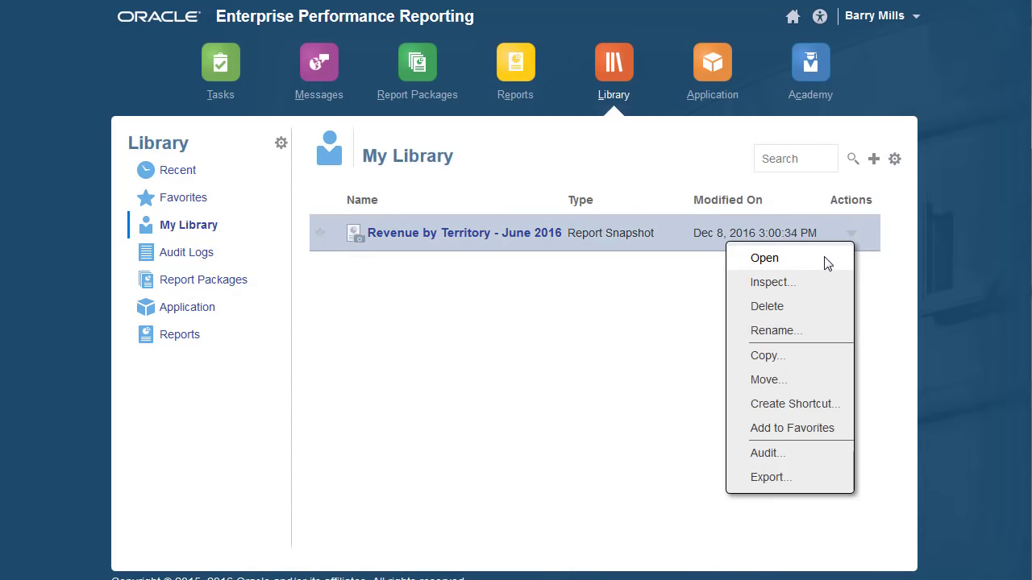
{"action": "left_click", "coordinate": [826, 264]}
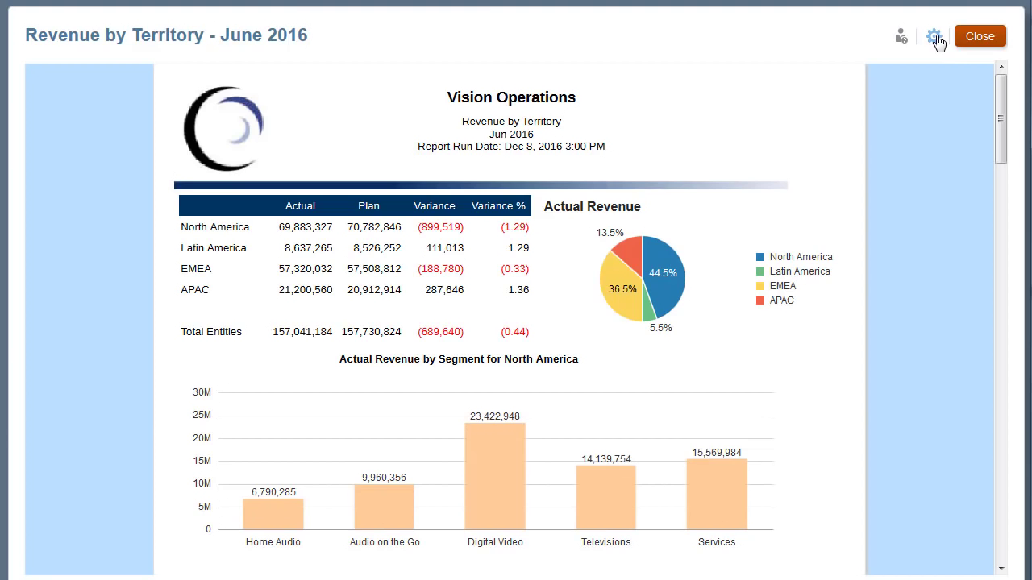
- Switch the June 2016 snapshot to PDF view and scroll through its pages
{"action": "left_click", "coordinate": [936, 37]}
{"action": "left_click", "coordinate": [919, 66]}
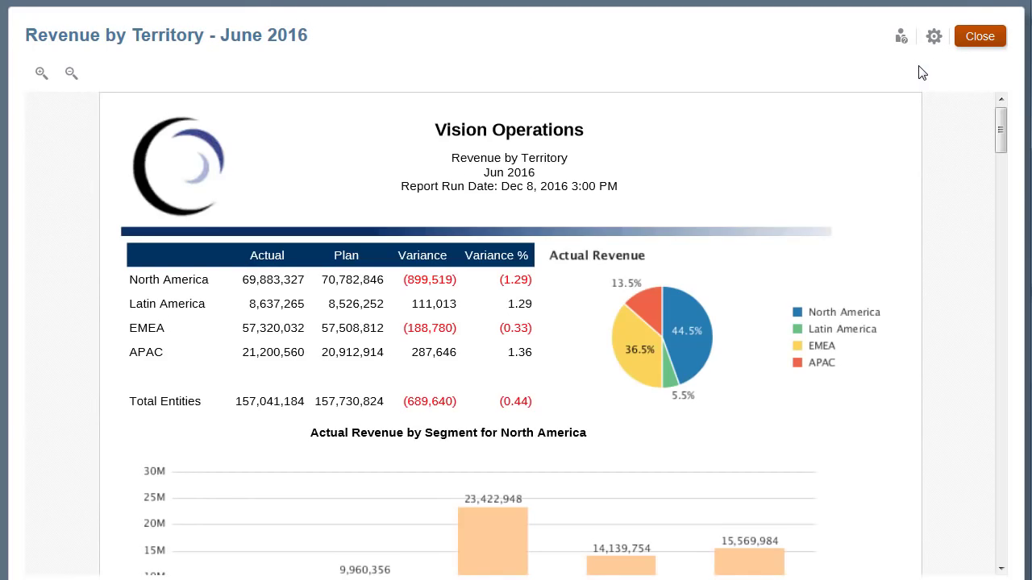
{"action": "left_click_drag", "start_coordinate": [1006, 128], "coordinate": [1005, 492]}
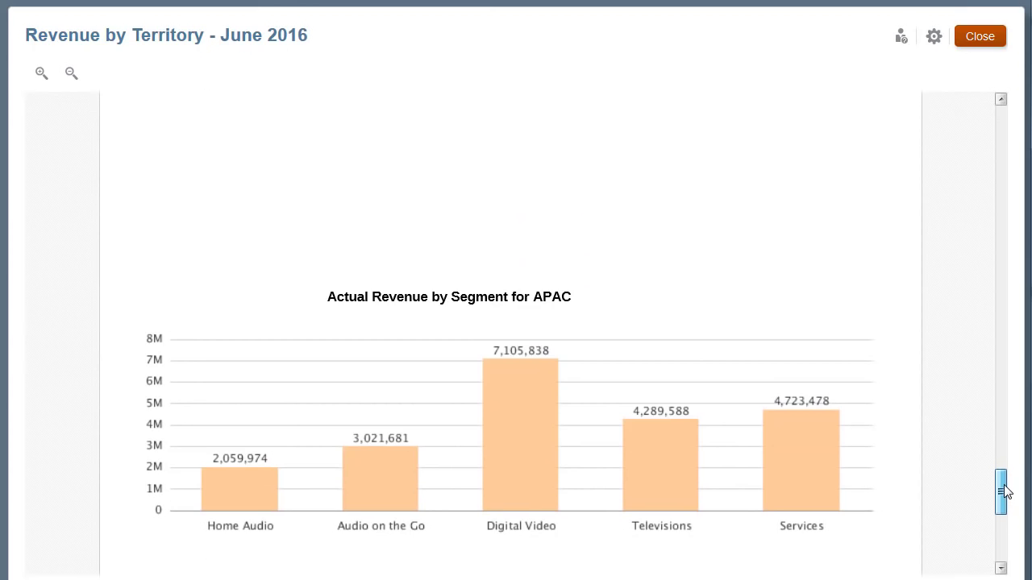